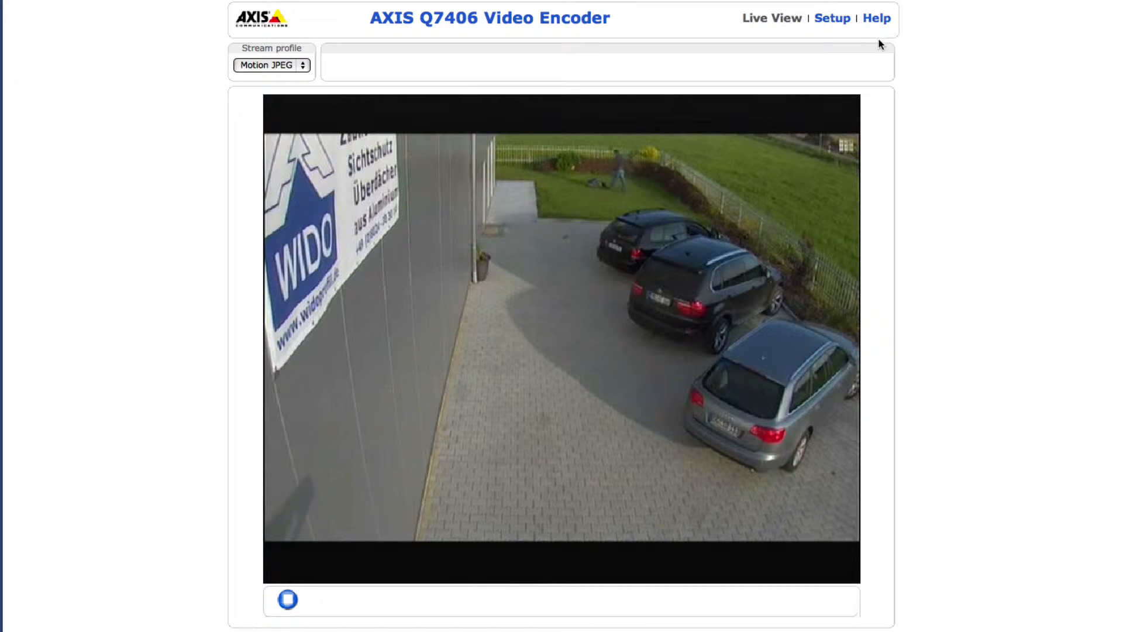
Open the IPS Motion Detection configuration from the encoder's application settings, start it and accept the end-user licence agreement
{"action": "left_click", "coordinate": [833, 20]}
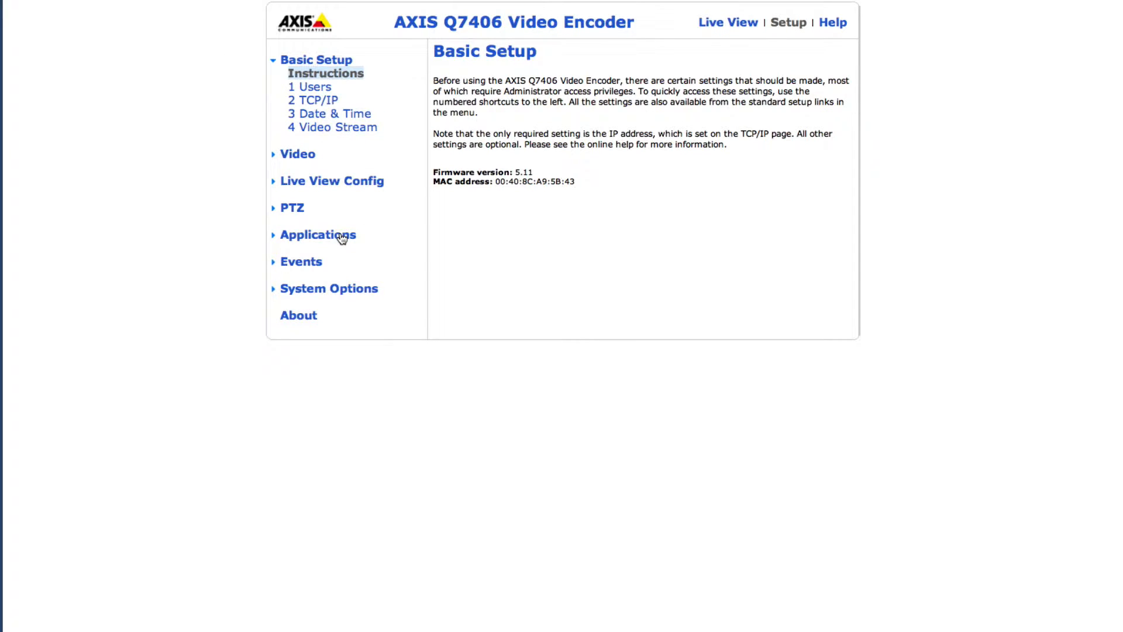
{"action": "left_click", "coordinate": [342, 238]}
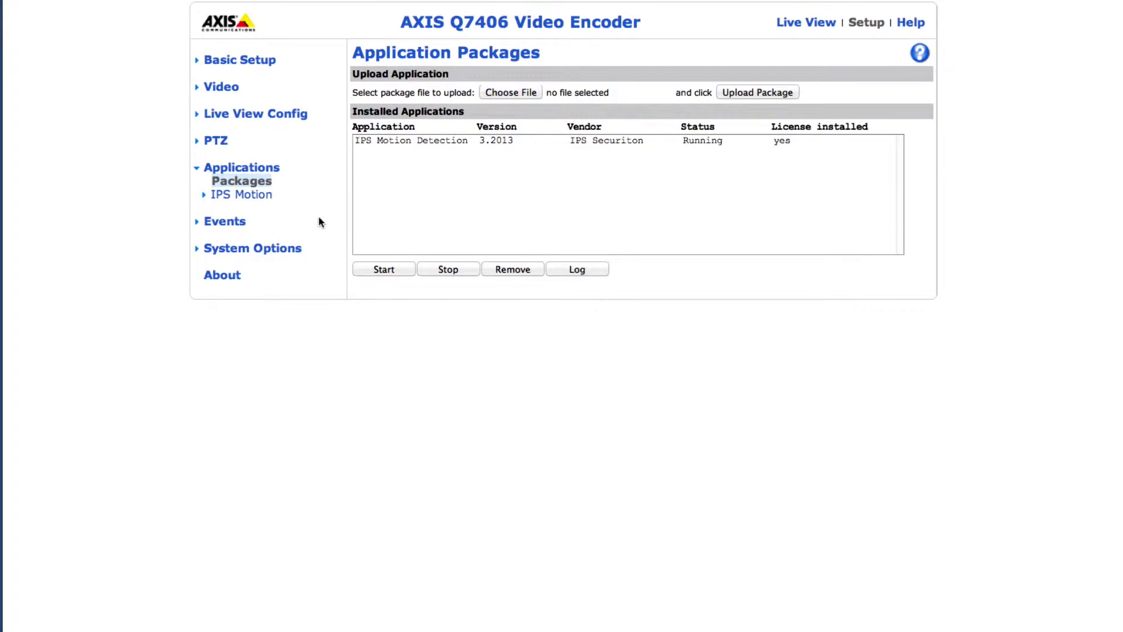
{"action": "left_click", "coordinate": [271, 197]}
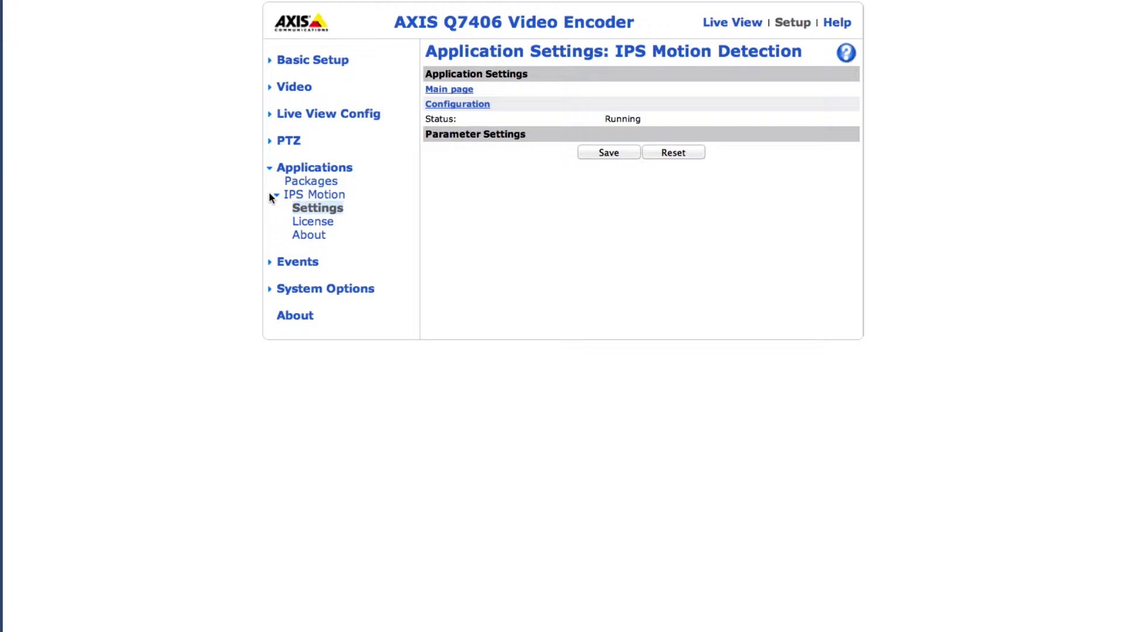
{"action": "left_click", "coordinate": [442, 106]}
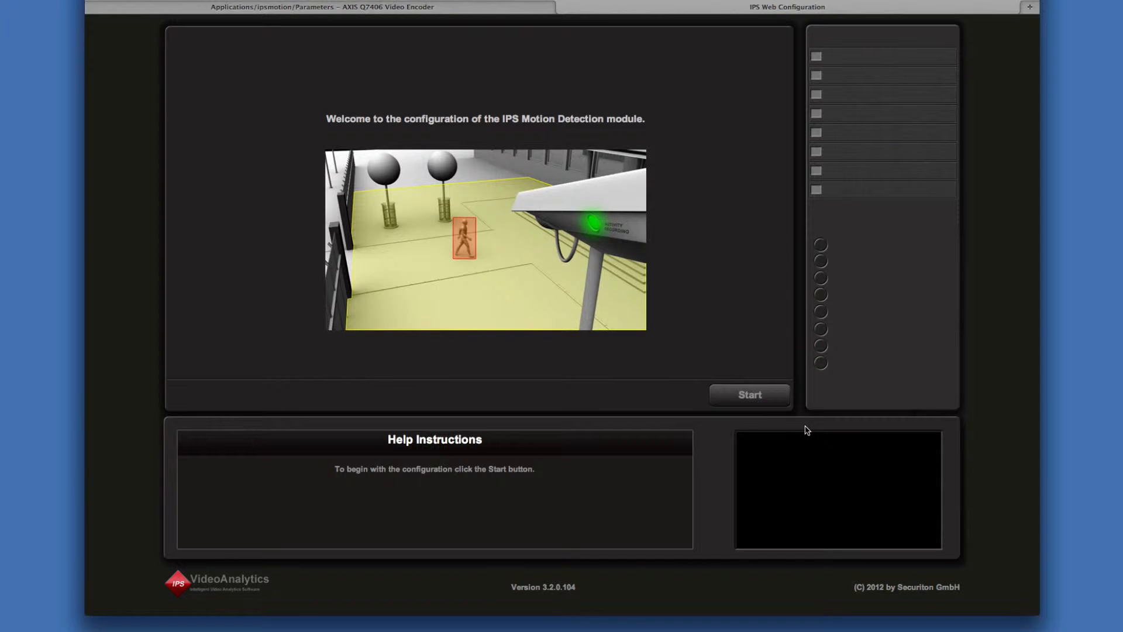
{"action": "left_click", "coordinate": [775, 400]}
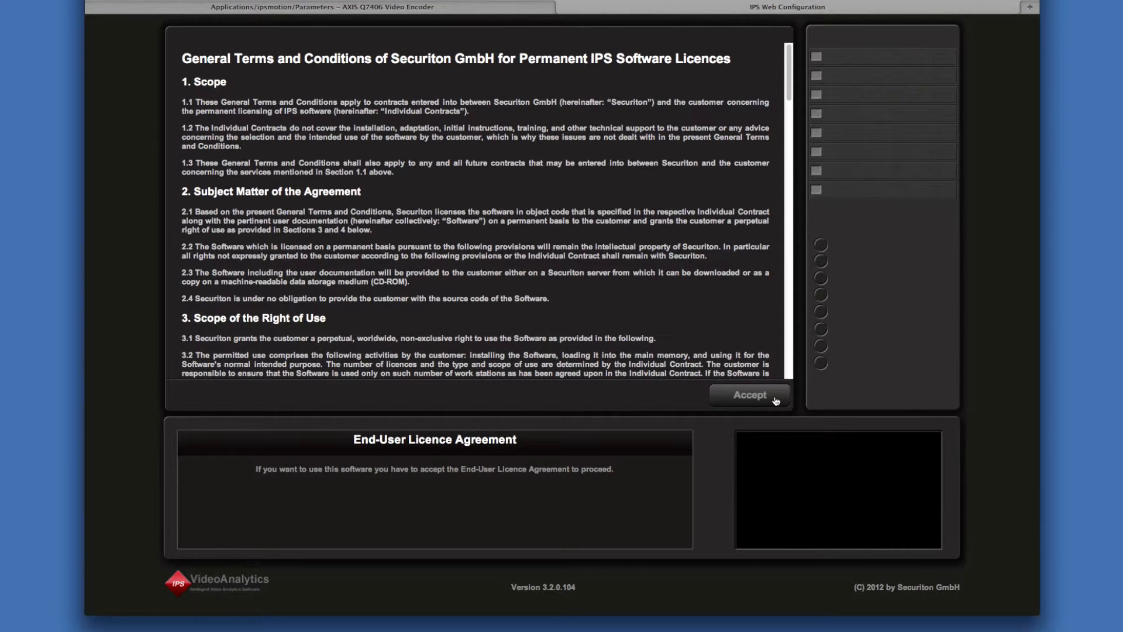
{"action": "left_click", "coordinate": [775, 401]}
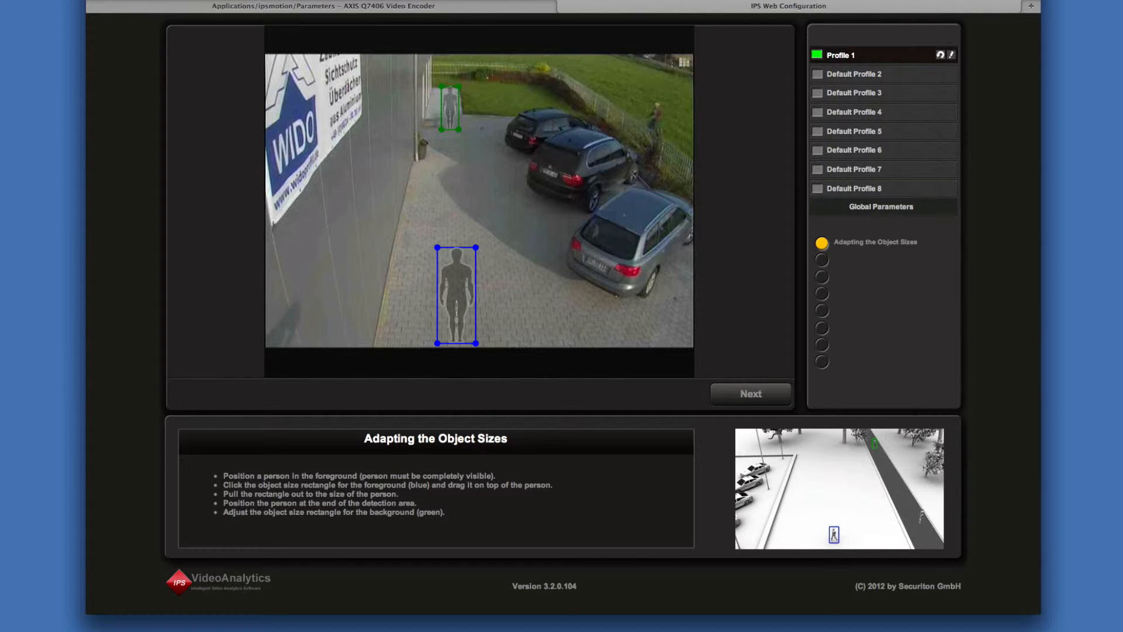
Look at Default Profile 2, return to Profile 1 and rename it My Profile 1
{"action": "left_click", "coordinate": [910, 78]}
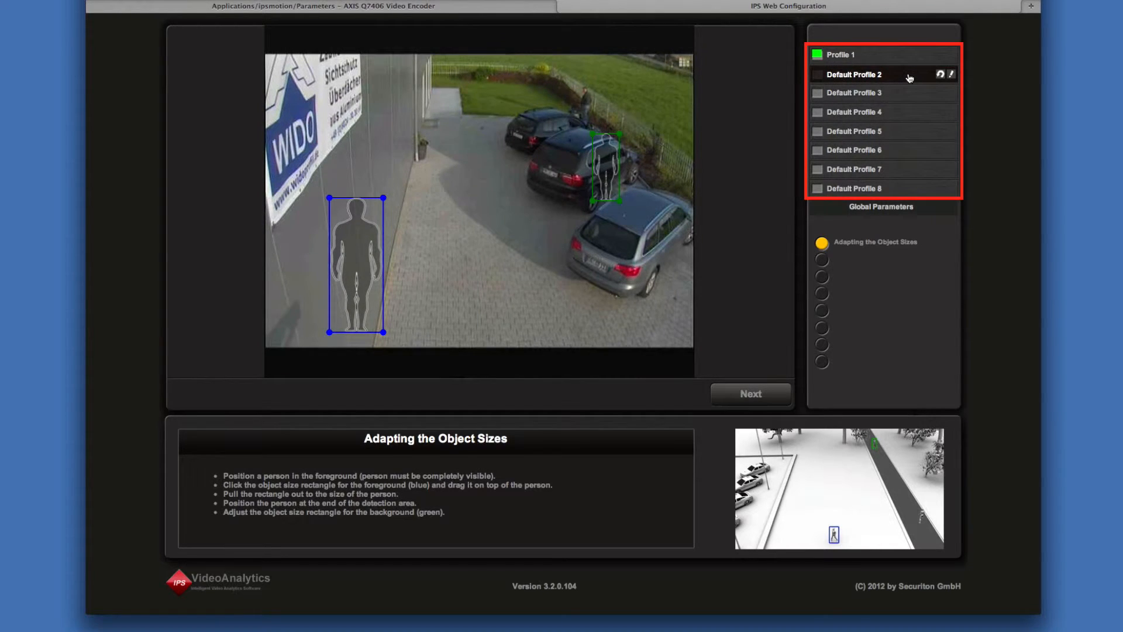
{"action": "left_click", "coordinate": [930, 55]}
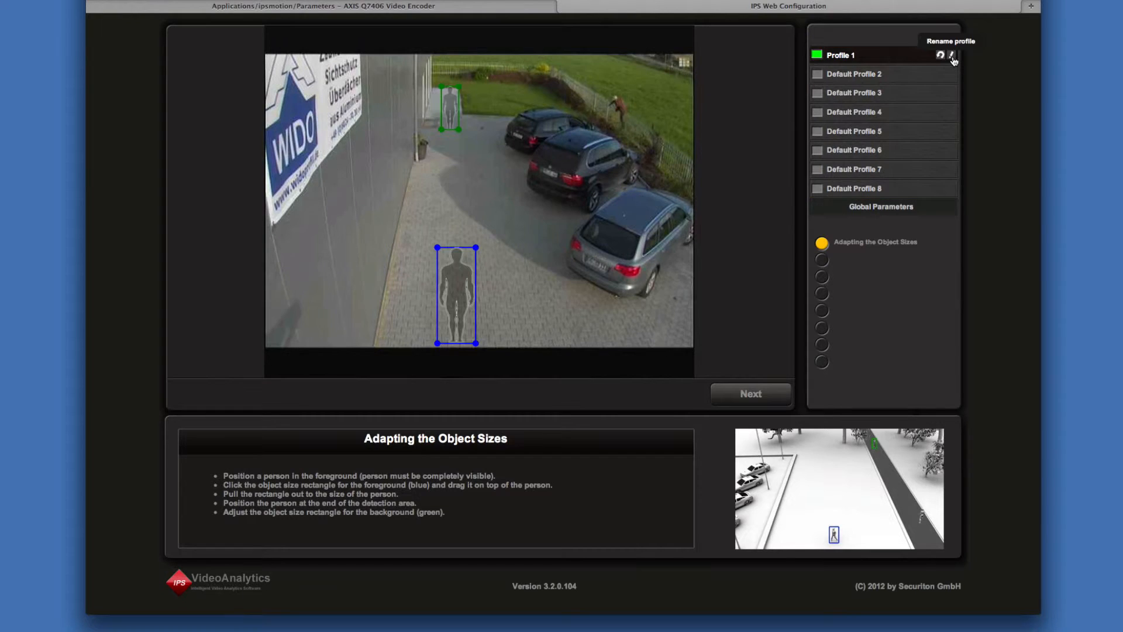
{"action": "left_click", "coordinate": [951, 55]}
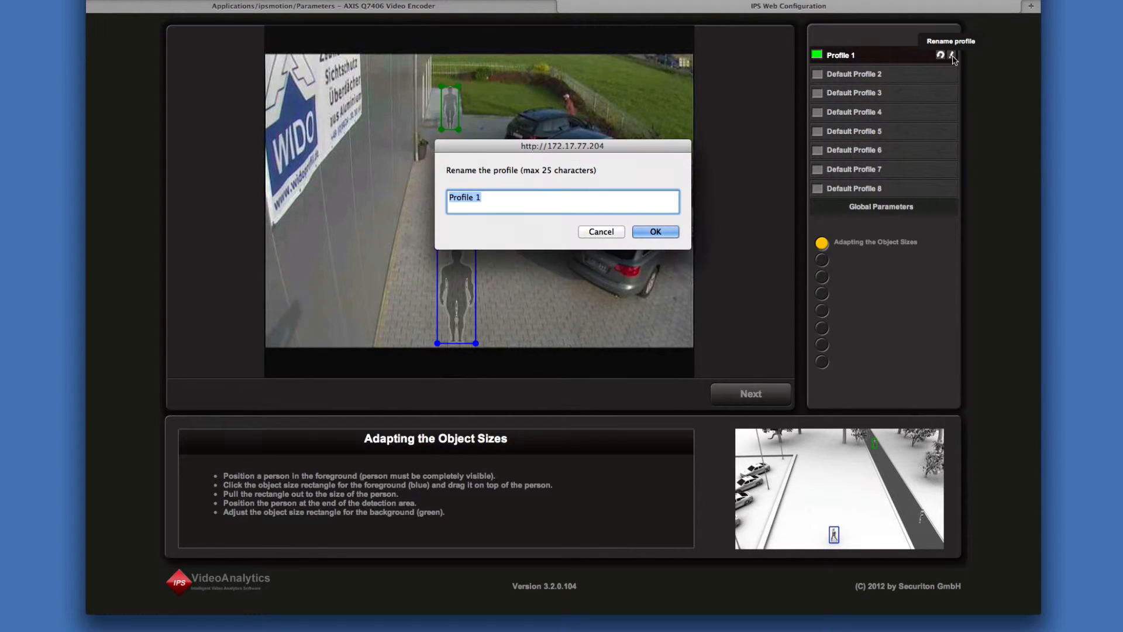
{"action": "key", "text": "Right"}
{"action": "type", "text": "My"}
{"action": "left_click", "coordinate": [655, 231]}
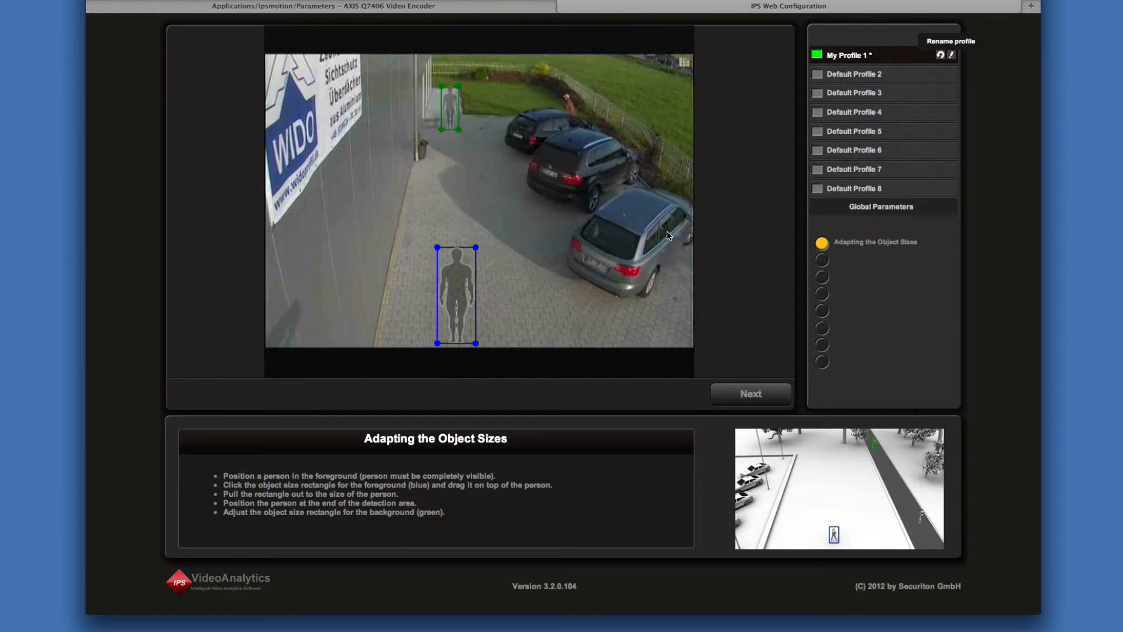
Reset the active profile in the first slot to its default values
{"action": "left_click", "coordinate": [940, 55]}
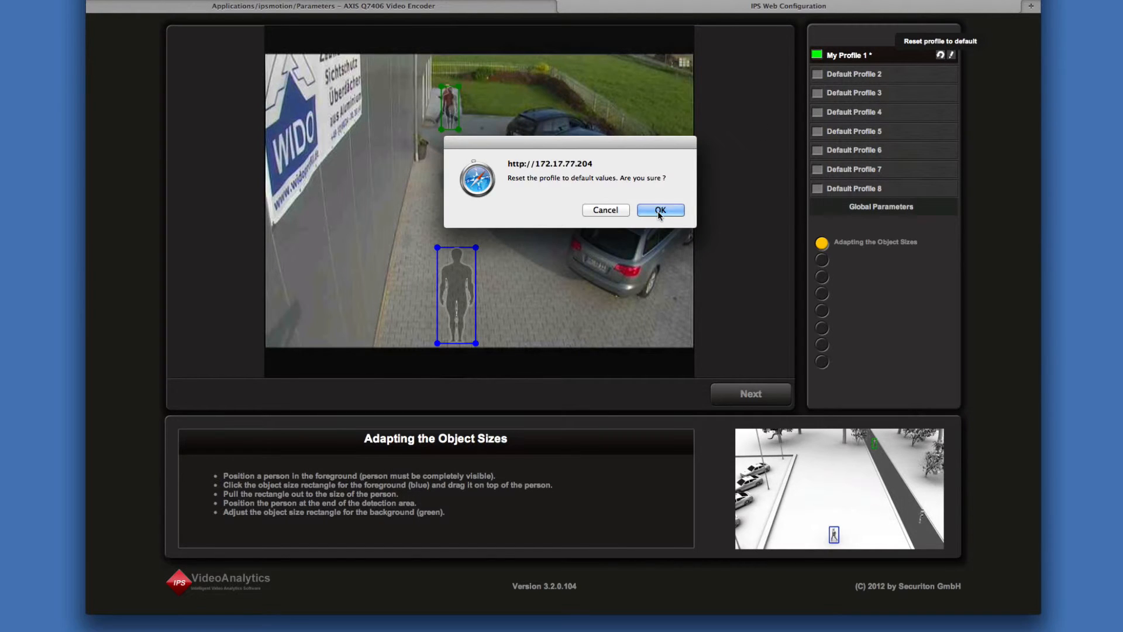
{"action": "left_click", "coordinate": [659, 210]}
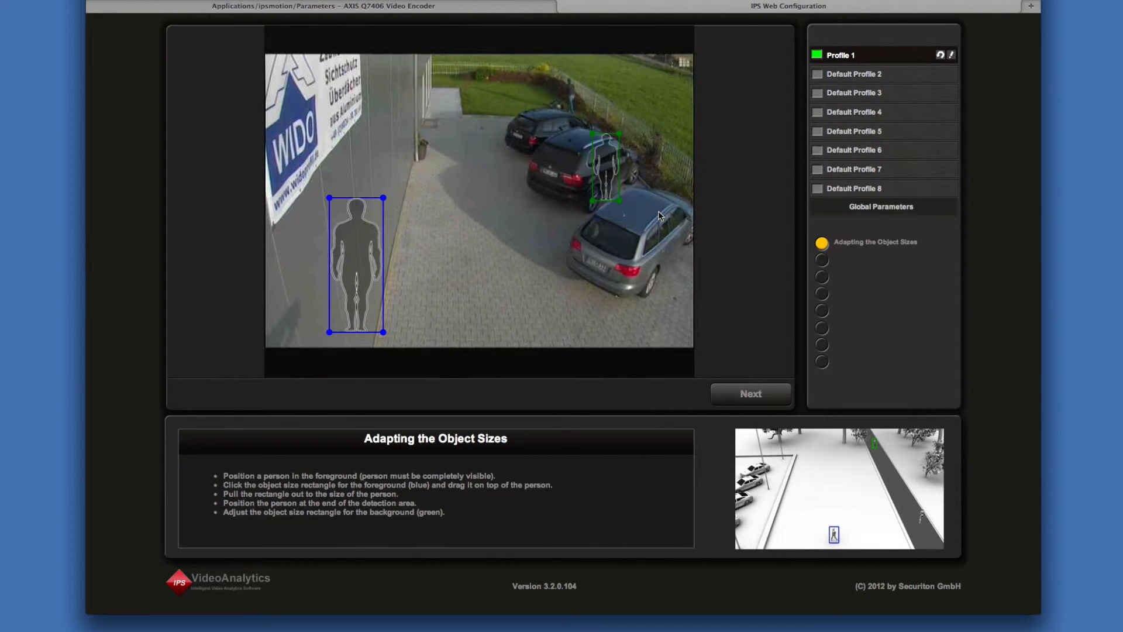
Open the global parameters and save the graphical configuration of Profile 1
{"action": "left_click", "coordinate": [930, 212]}
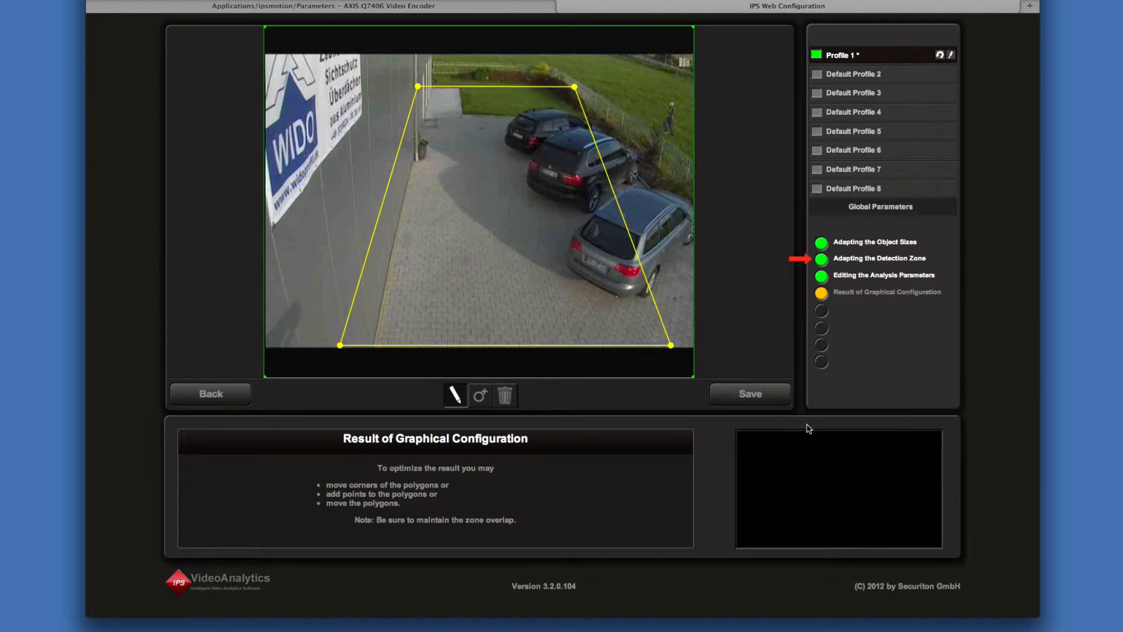
{"action": "left_click", "coordinate": [774, 402]}
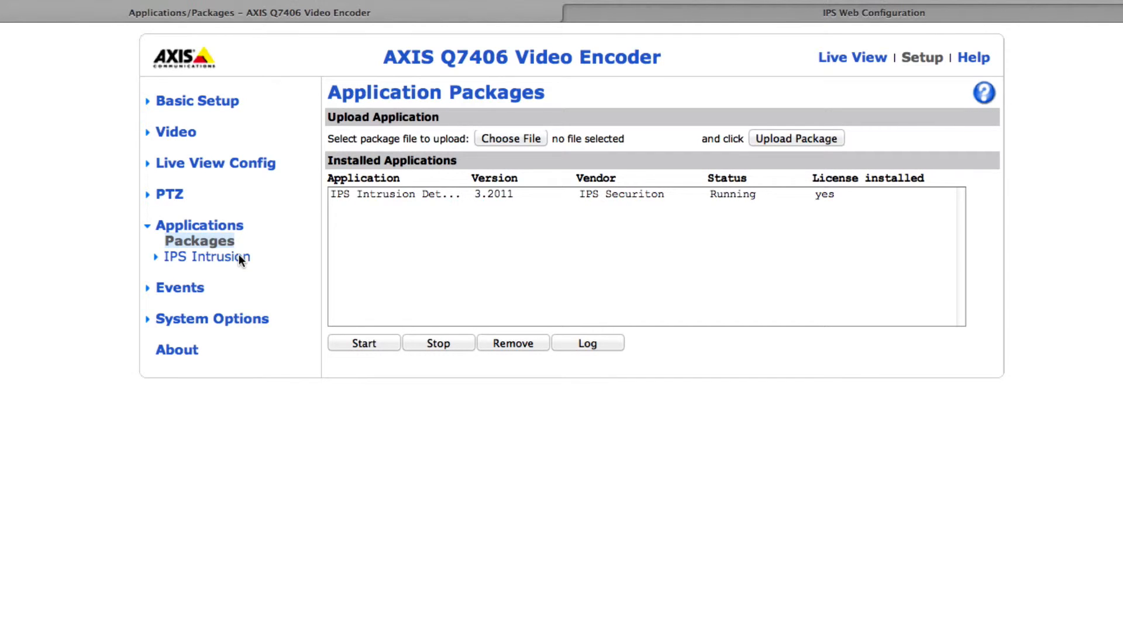
Open the IPS Intrusion Detection configuration from the encoder's application settings and start it
{"action": "left_click", "coordinate": [240, 257]}
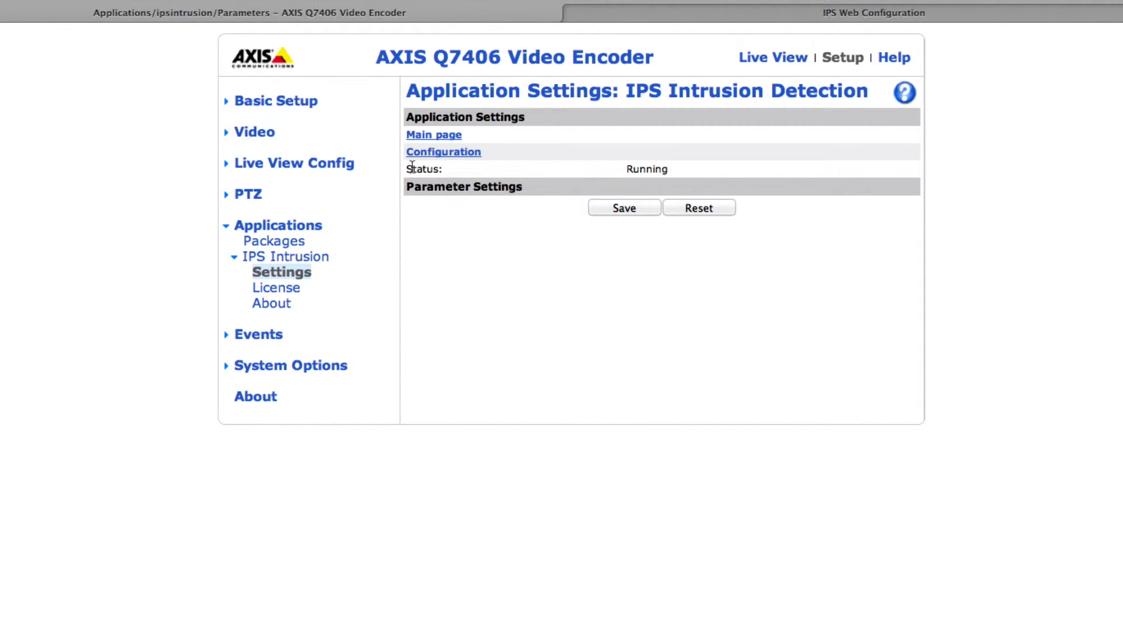
{"action": "left_click", "coordinate": [442, 157]}
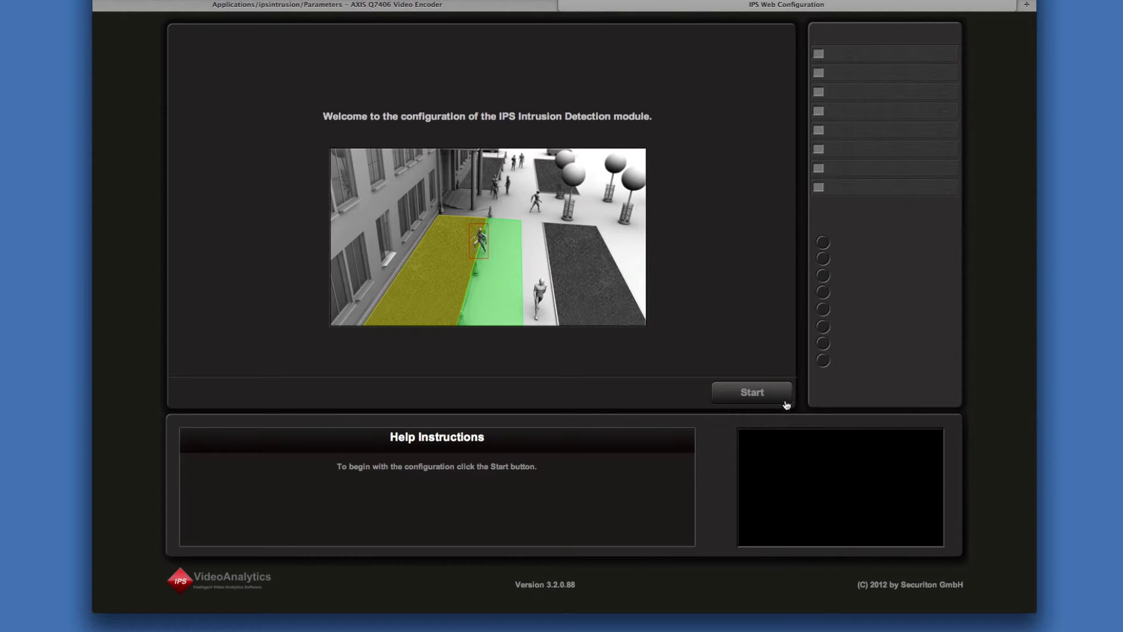
{"action": "left_click", "coordinate": [779, 399]}
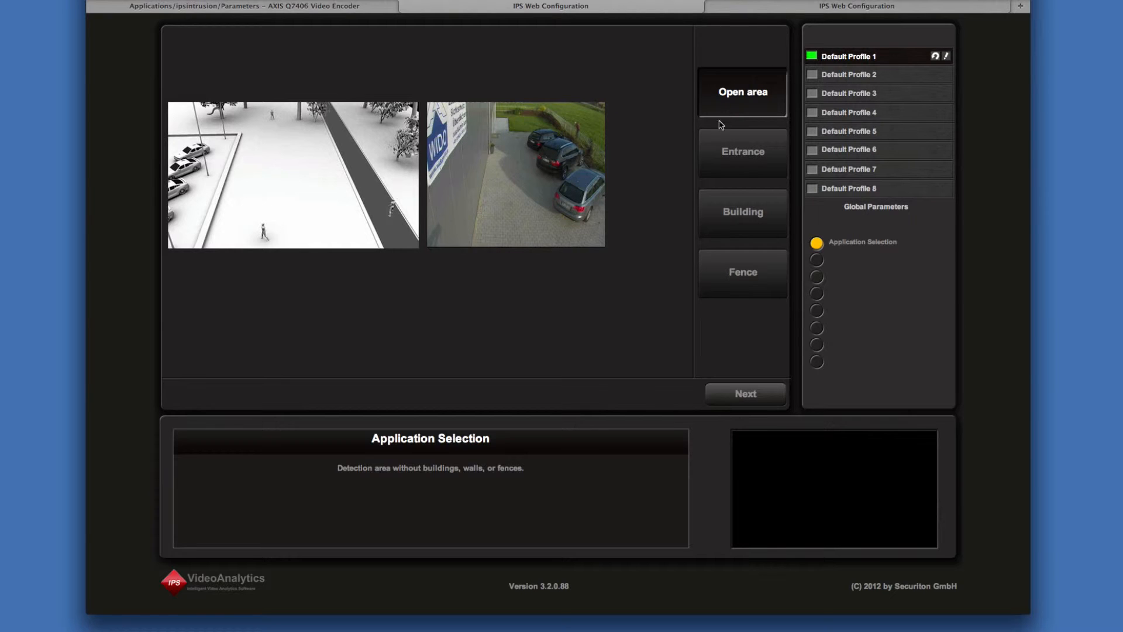
Preview the Entrance, Building and Fence application types, and continue with Open area for Default Profile 1
{"action": "left_click", "coordinate": [711, 145]}
{"action": "left_click", "coordinate": [711, 212]}
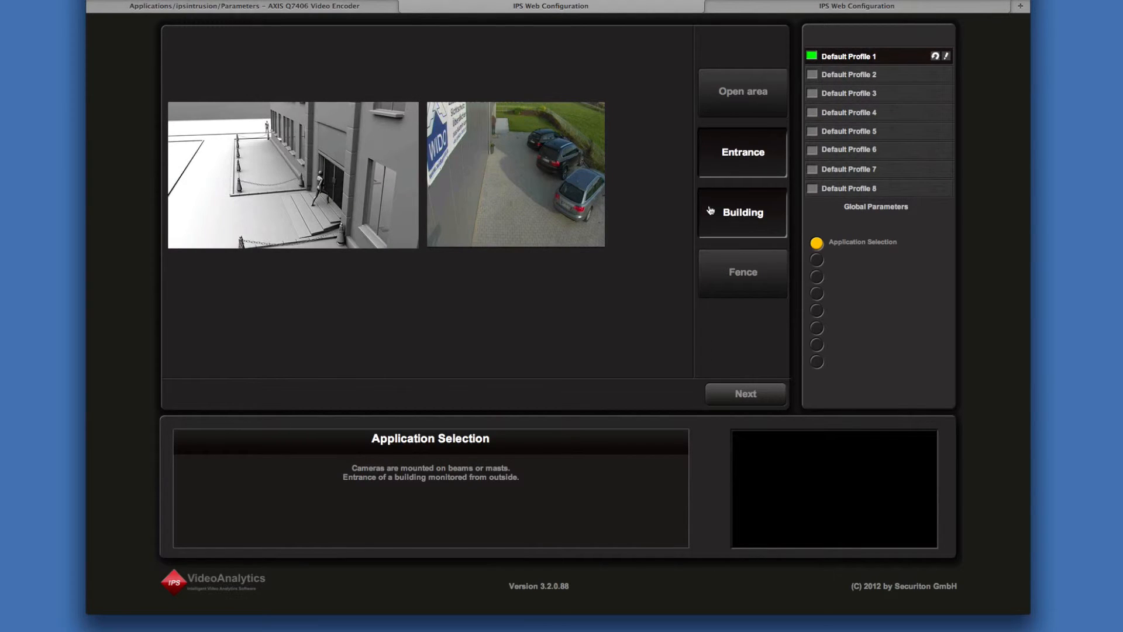
{"action": "left_click", "coordinate": [715, 270]}
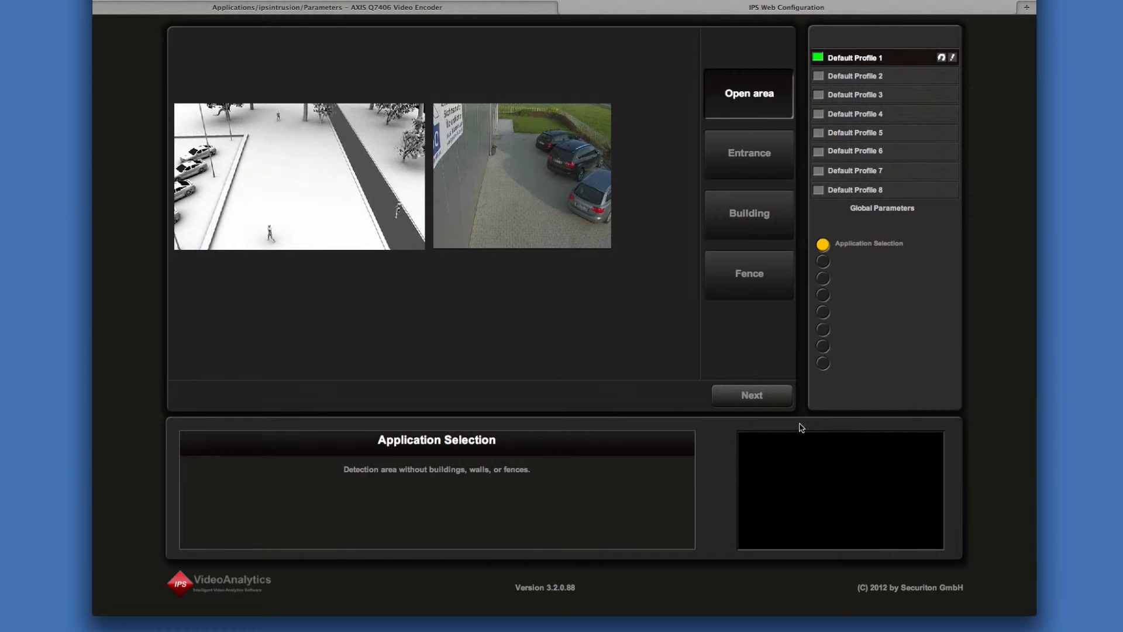
{"action": "left_click", "coordinate": [782, 405]}
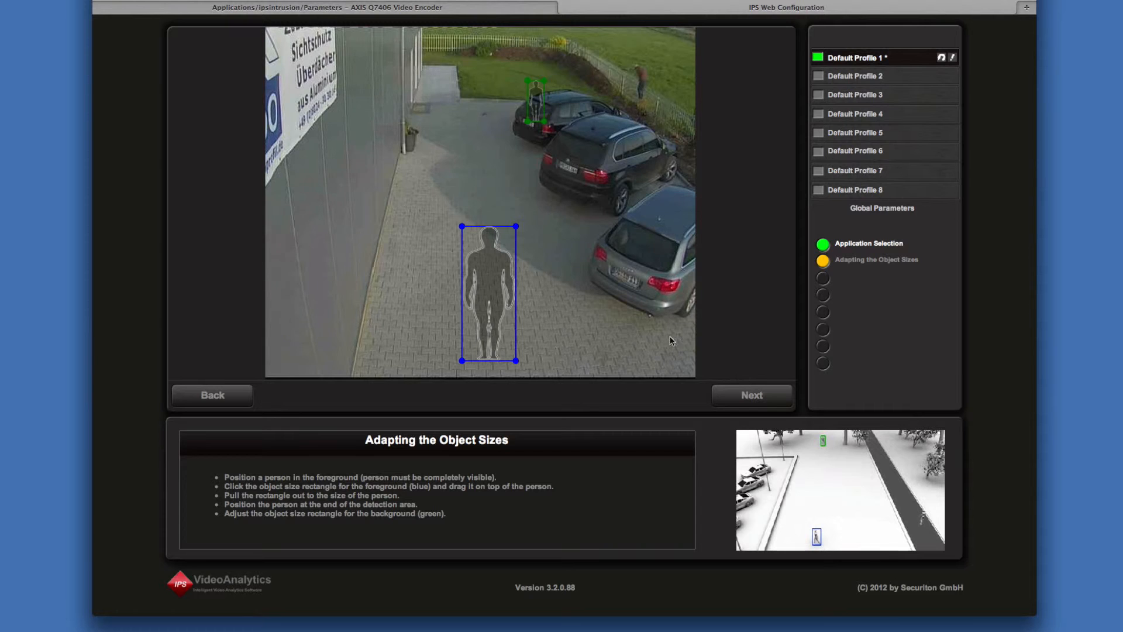
Shrink the blue foreground size rectangle on the near paving and move the green background rectangle to the far path beside the lawn
{"action": "left_click_drag", "start_coordinate": [501, 274], "coordinate": [478, 281]}
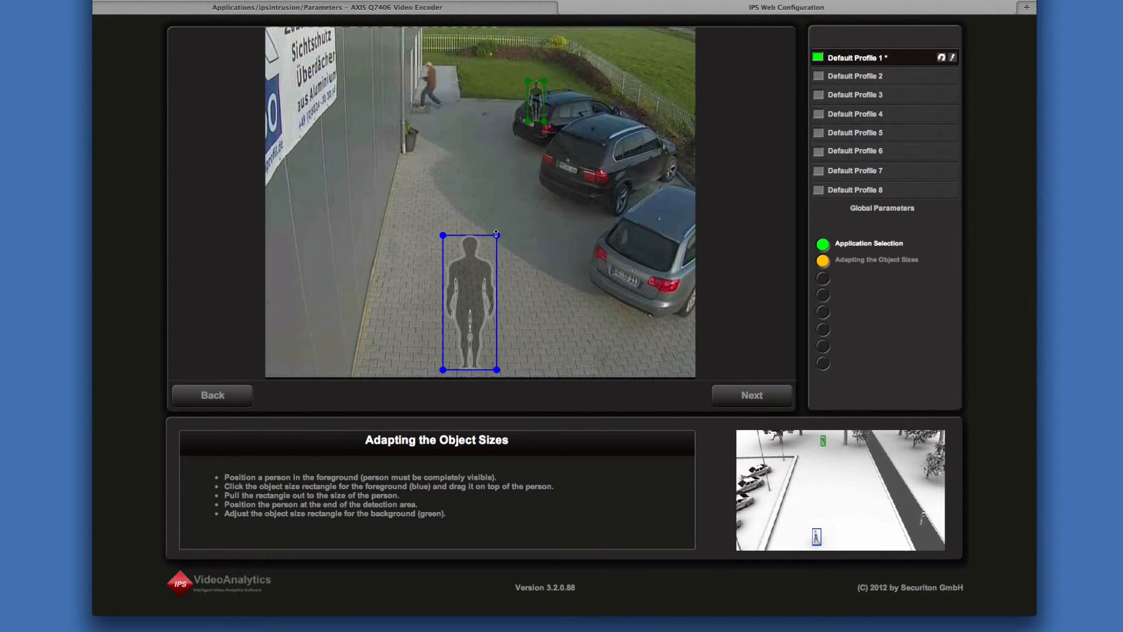
{"action": "left_click_drag", "start_coordinate": [496, 234], "coordinate": [491, 253]}
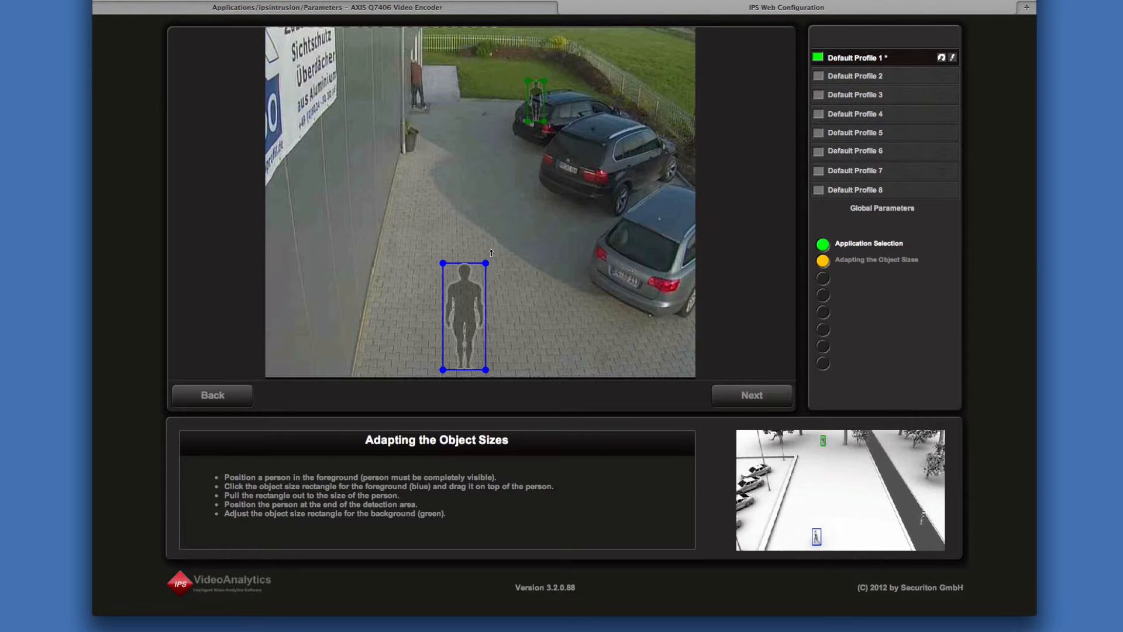
{"action": "left_click_drag", "start_coordinate": [539, 113], "coordinate": [456, 96]}
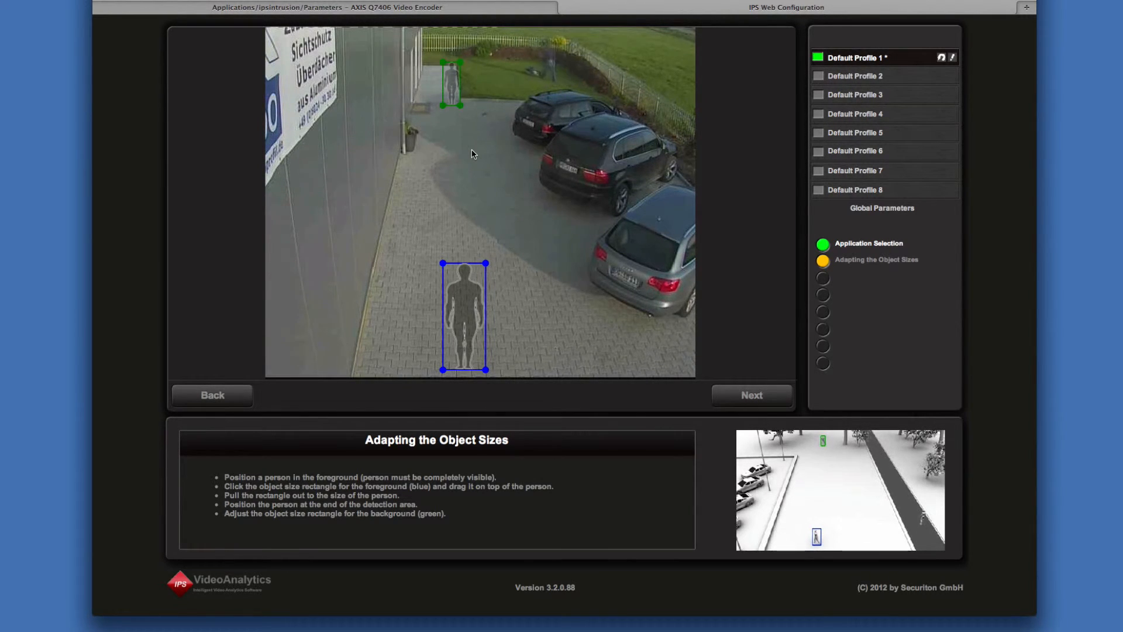
{"action": "left_click", "coordinate": [754, 396]}
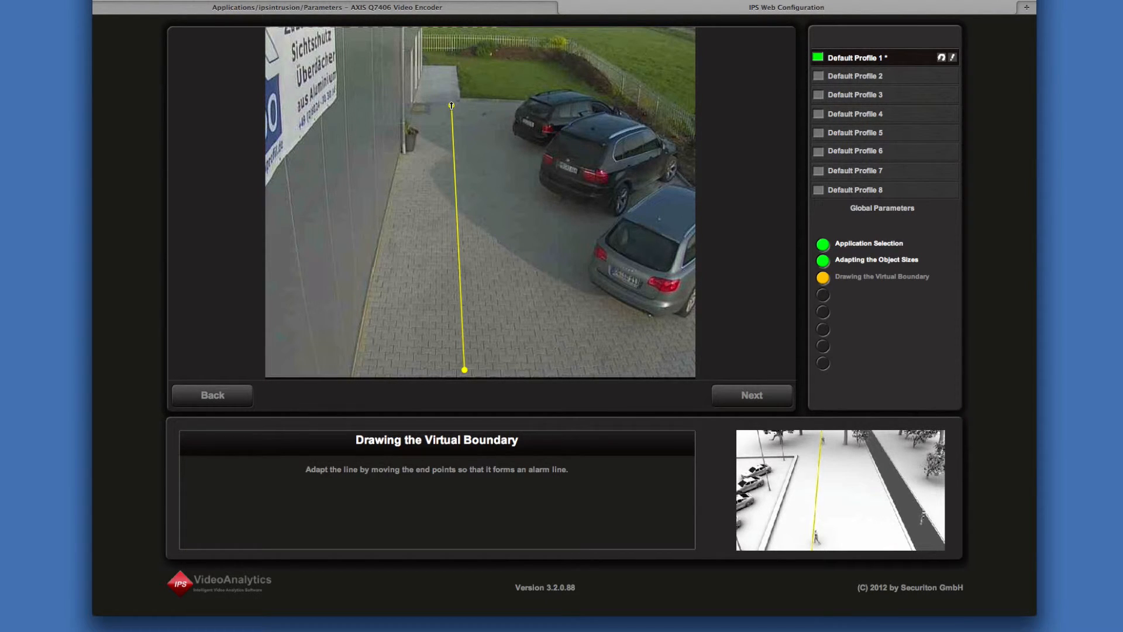
Adjust the virtual boundary from the lawn's near corner to the lower image edge, and accept the detection direction towards the building
{"action": "left_click_drag", "start_coordinate": [451, 105], "coordinate": [459, 99]}
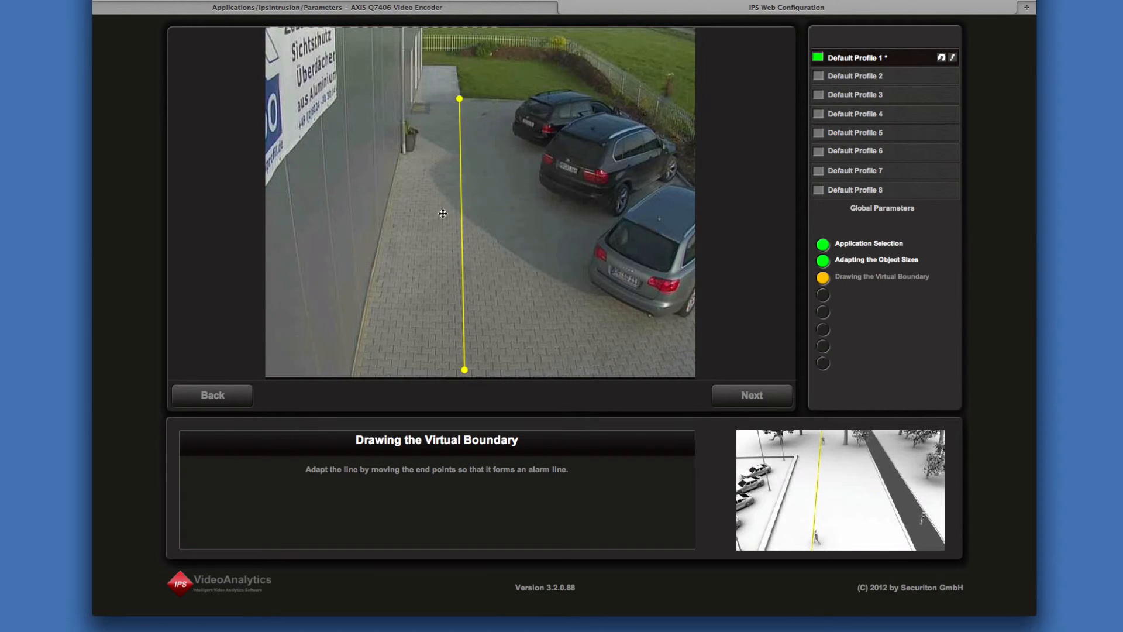
{"action": "left_click_drag", "start_coordinate": [465, 370], "coordinate": [445, 375]}
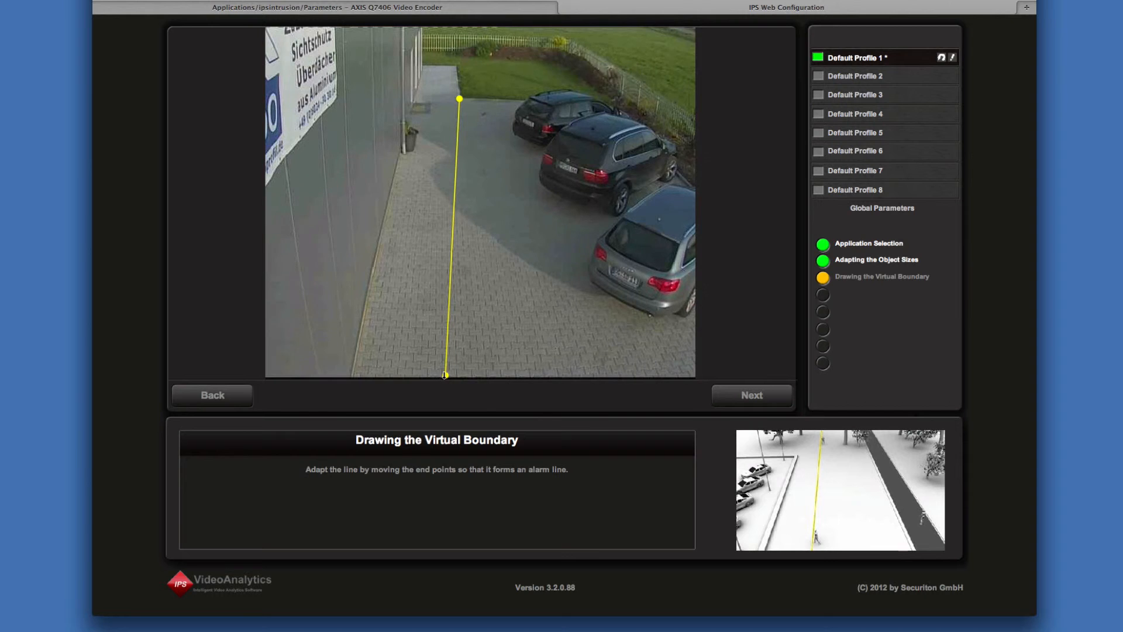
{"action": "left_click", "coordinate": [774, 403]}
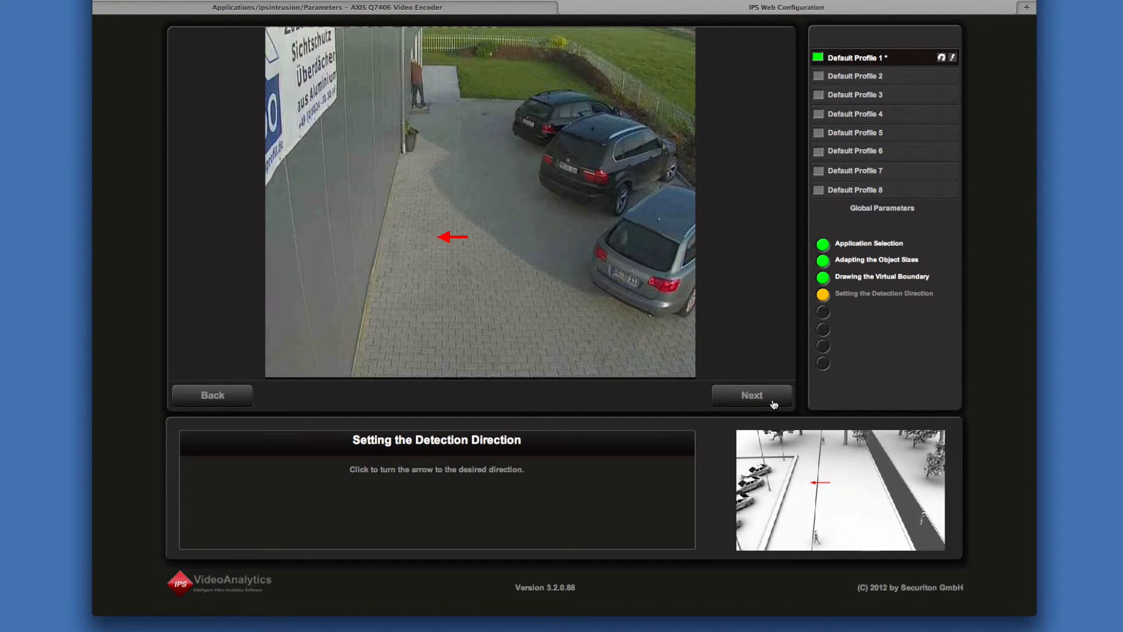
{"action": "left_click", "coordinate": [773, 403]}
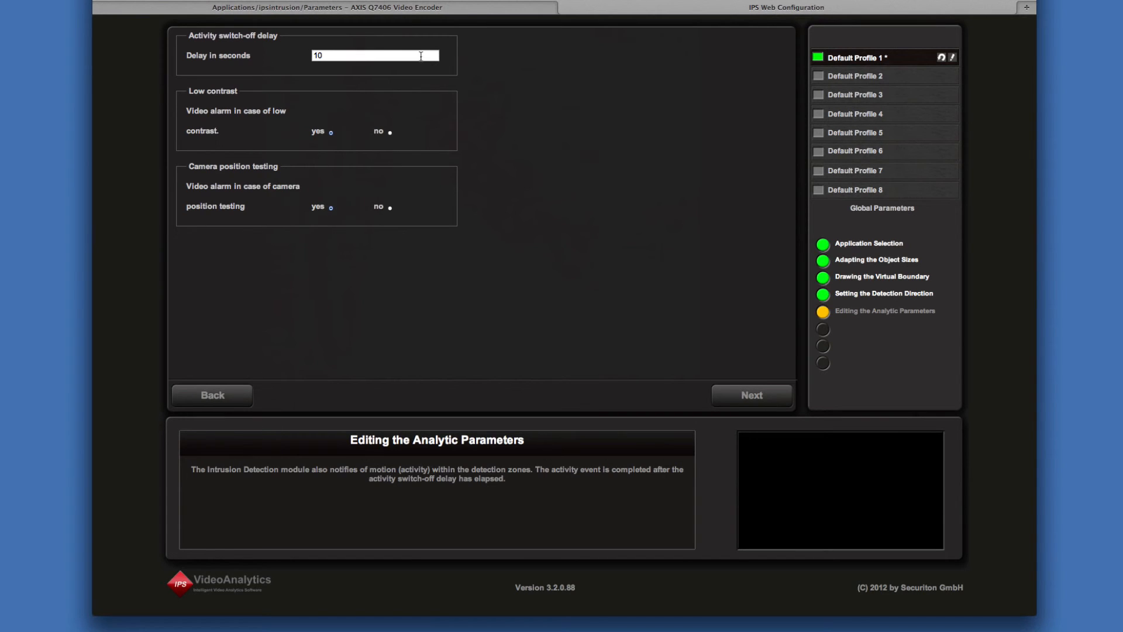
Set the activity switch-off delay to 5 seconds and save the resulting intrusion detection configuration
{"action": "left_click", "coordinate": [397, 53]}
{"action": "key", "text": "BackSpace"}
{"action": "key", "text": "BackSpace"}
{"action": "type", "text": "5"}
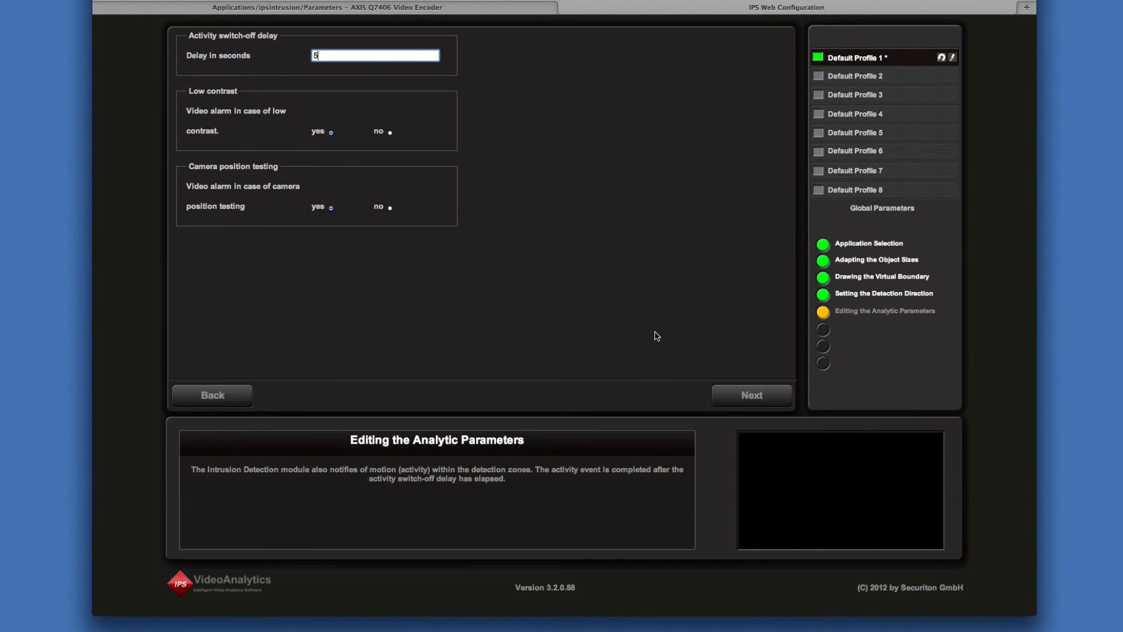
{"action": "left_click", "coordinate": [780, 396]}
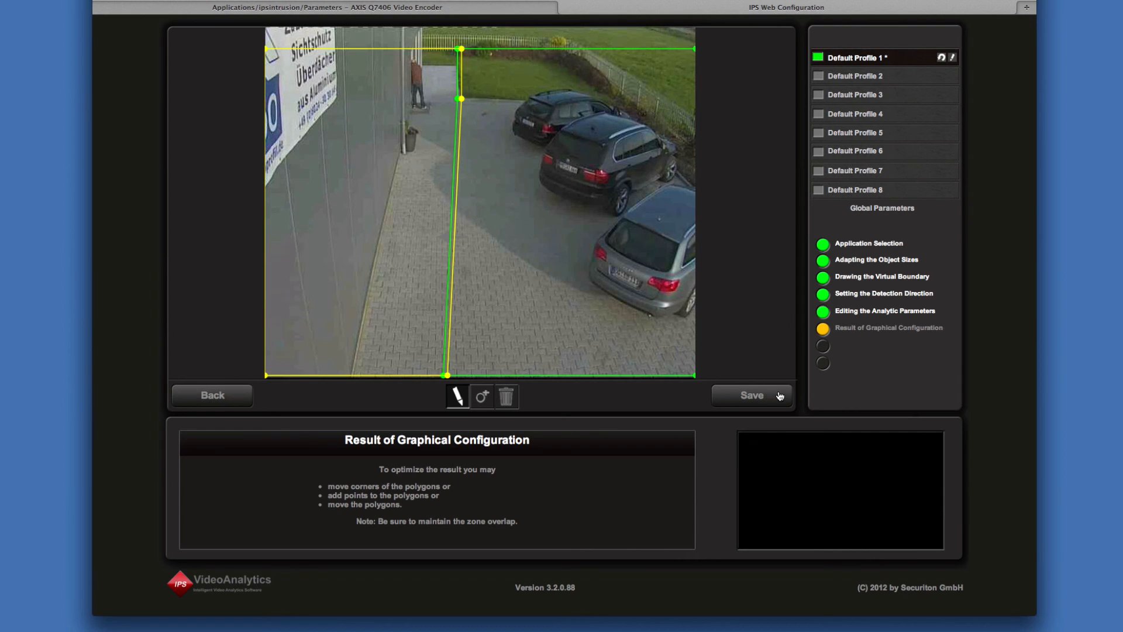
{"action": "left_click", "coordinate": [780, 396]}
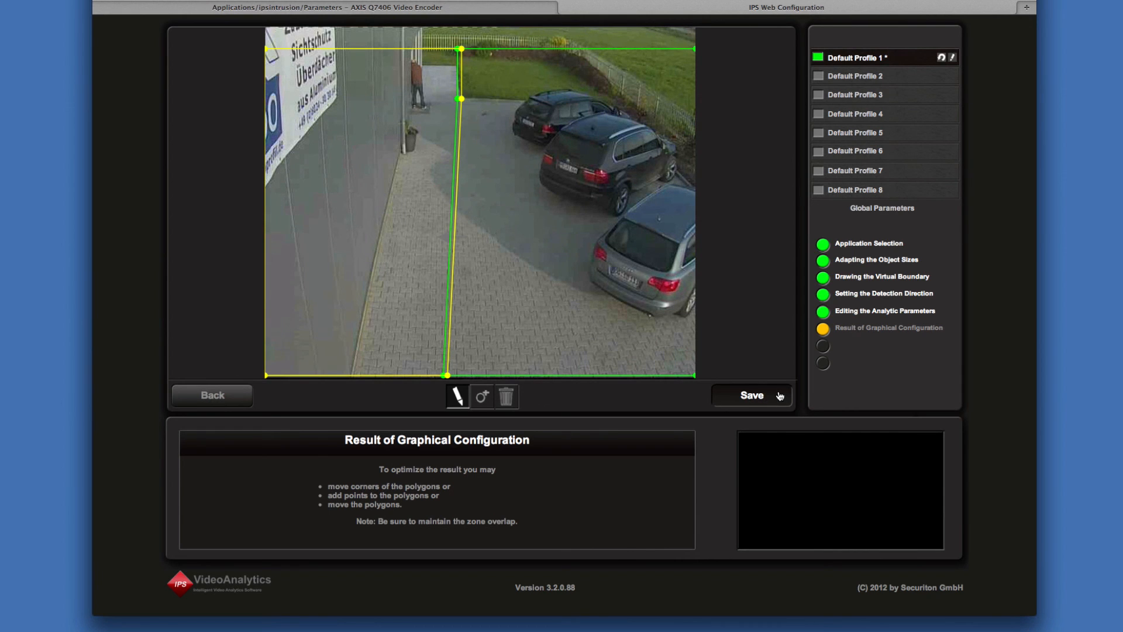